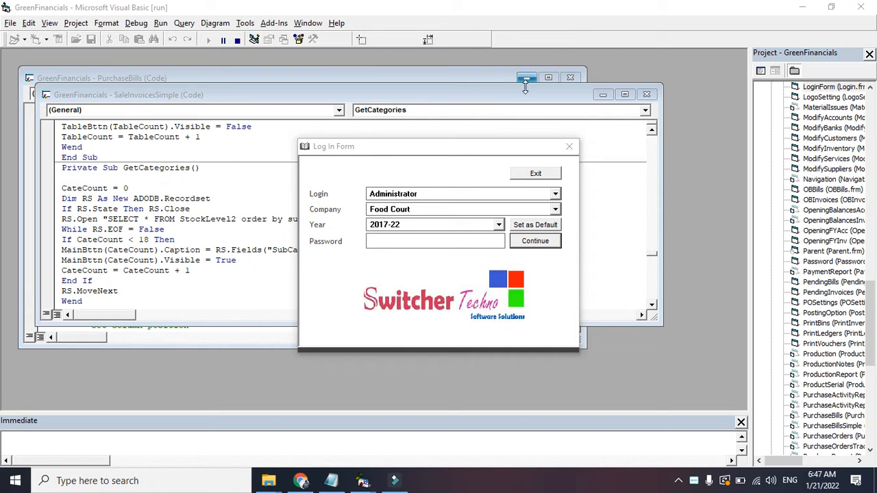
Log in to the Food Court company for year 2017-22 with the Administrator login
drag(505, 151, 472, 153)
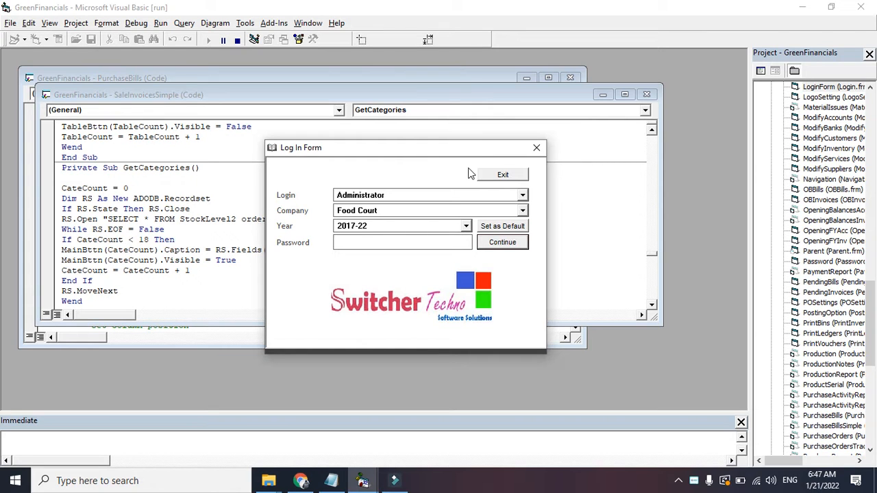
click(442, 196)
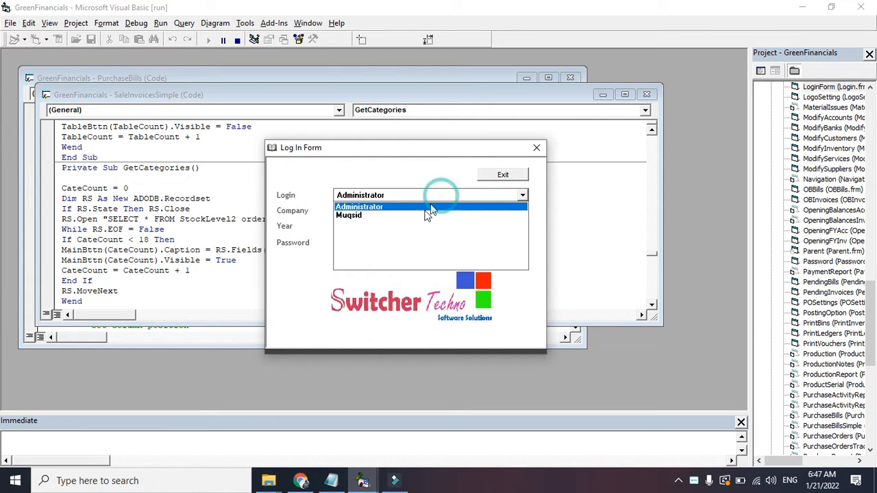
click(425, 204)
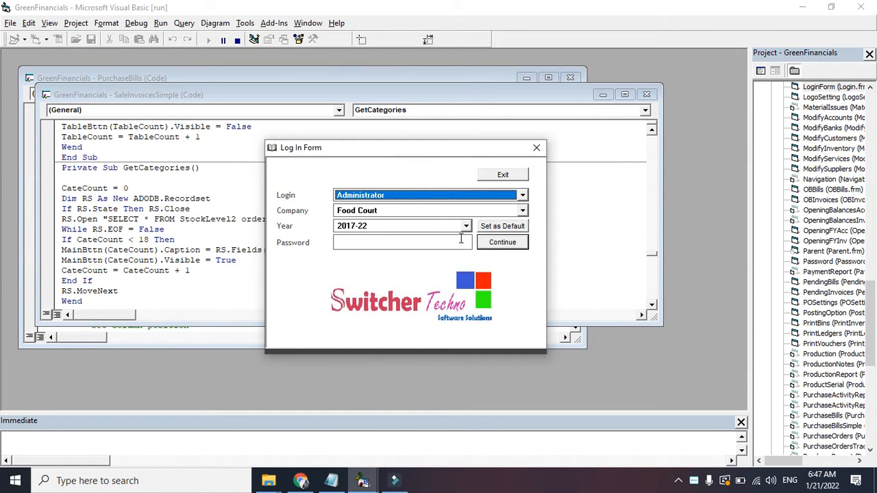
click(461, 239)
click(488, 245)
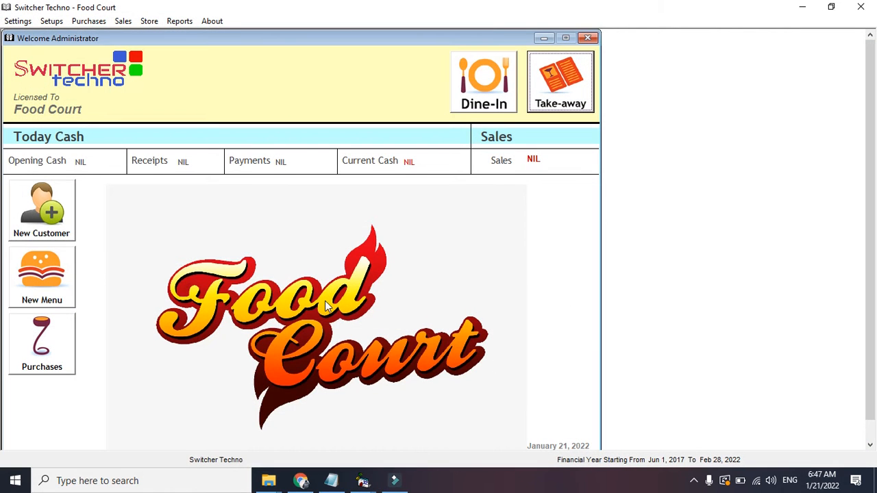
Open the menu's Chart of Inventory and examine the Hall 1 sub categories from CHICKEN through SANDWICH
click(42, 274)
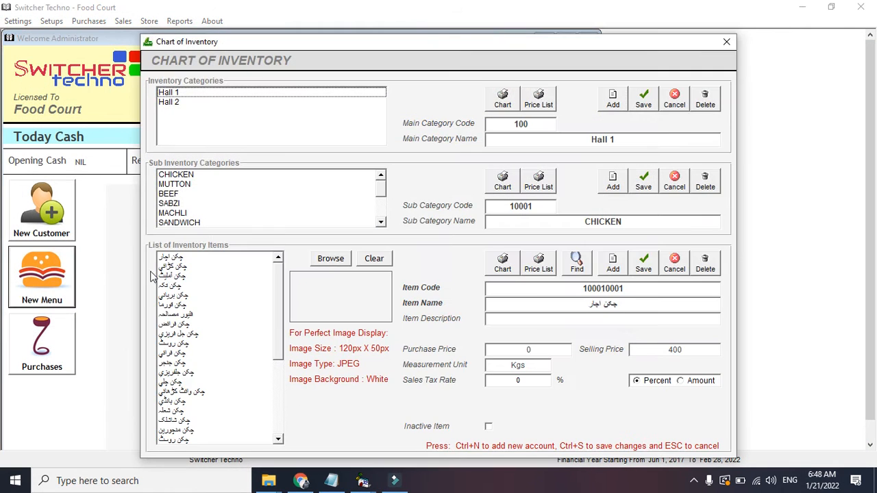
click(189, 177)
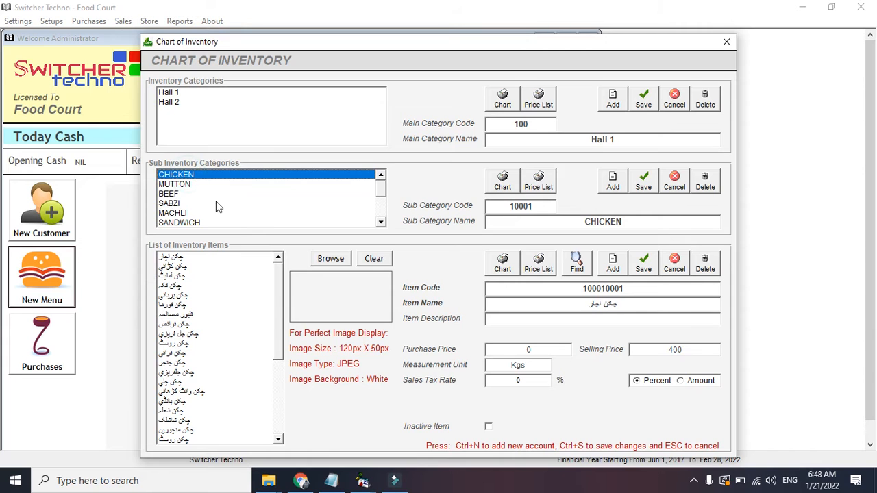
key(Down)
key(Down)
key(Down)
key(Down)
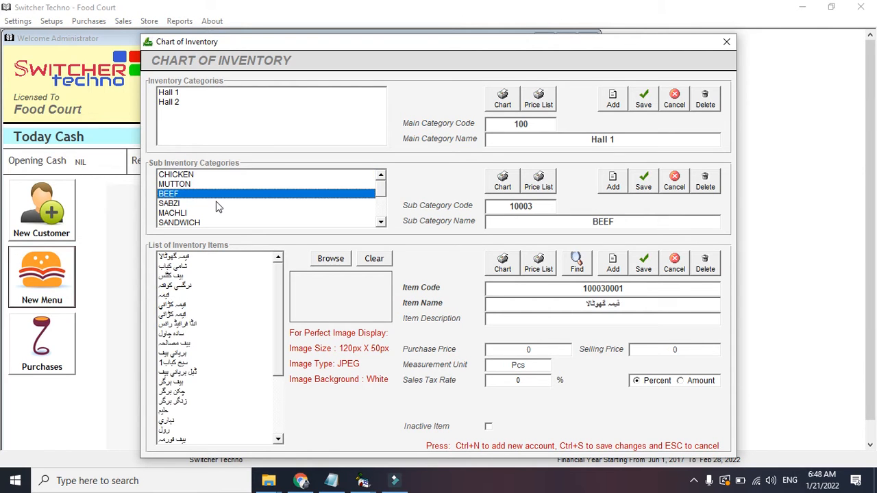
key(Down)
key(Down)
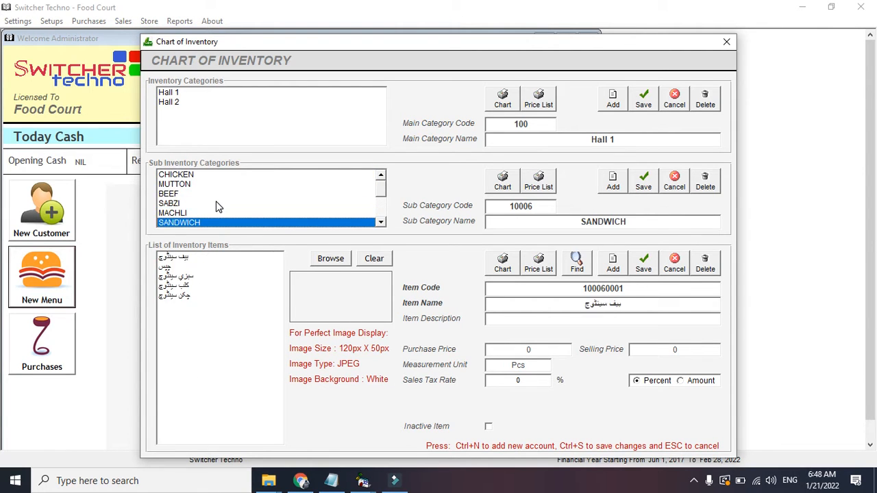
key(Up)
key(Up)
key(Up)
key(Up)
key(Up)
key(Up)
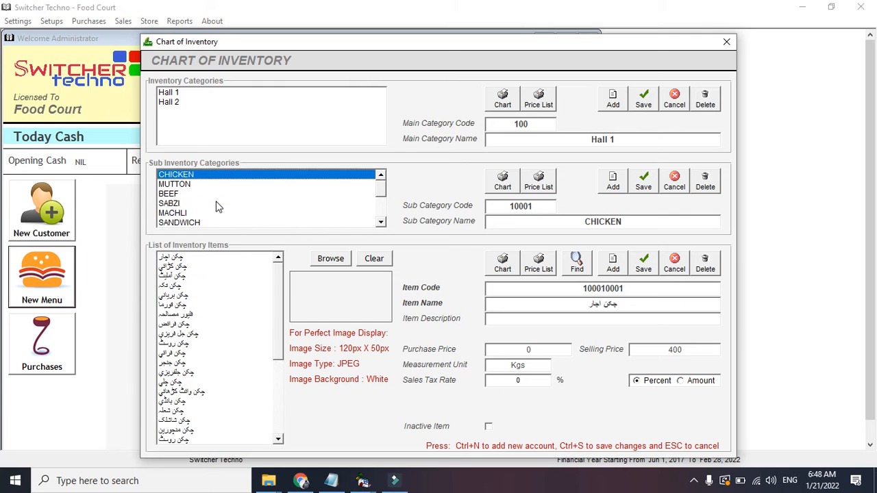
Examine the items in the CHICKEN sub category and the Item Name and Selling Price fields of چکن جل فريزي
click(202, 258)
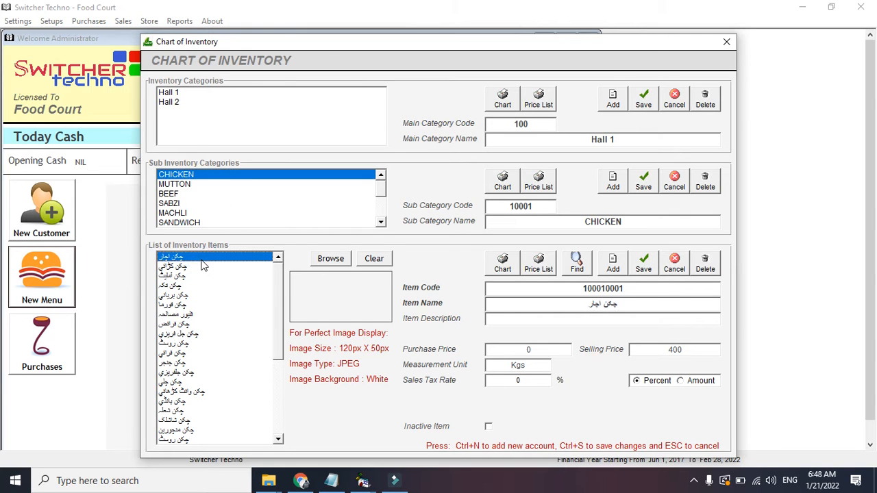
click(203, 265)
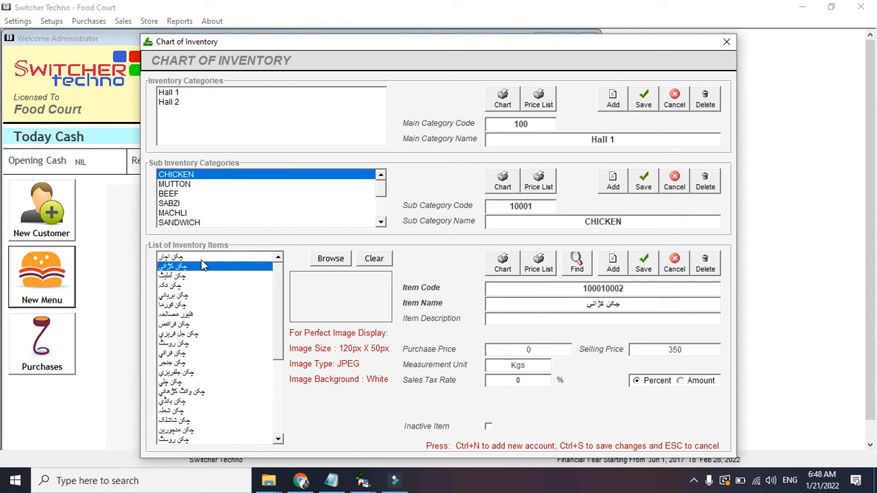
key(Down)
key(Down)
key(Down)
key(Down)
key(Down)
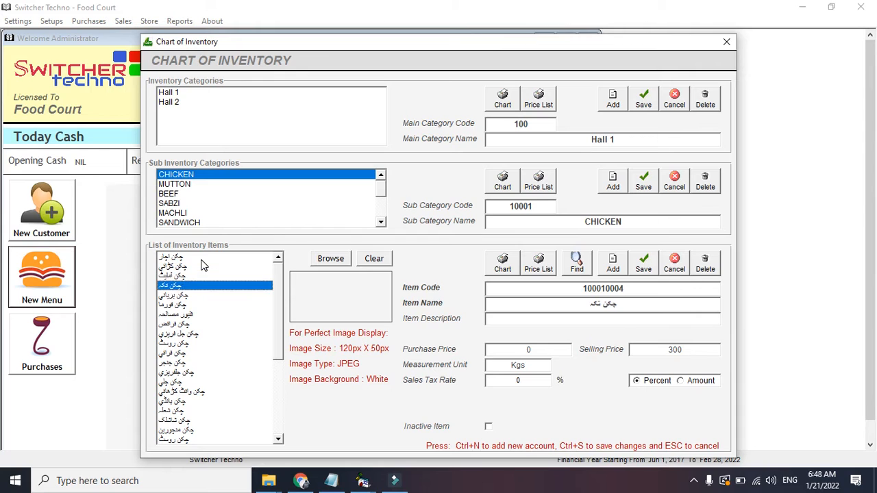
key(Down)
key(Down)
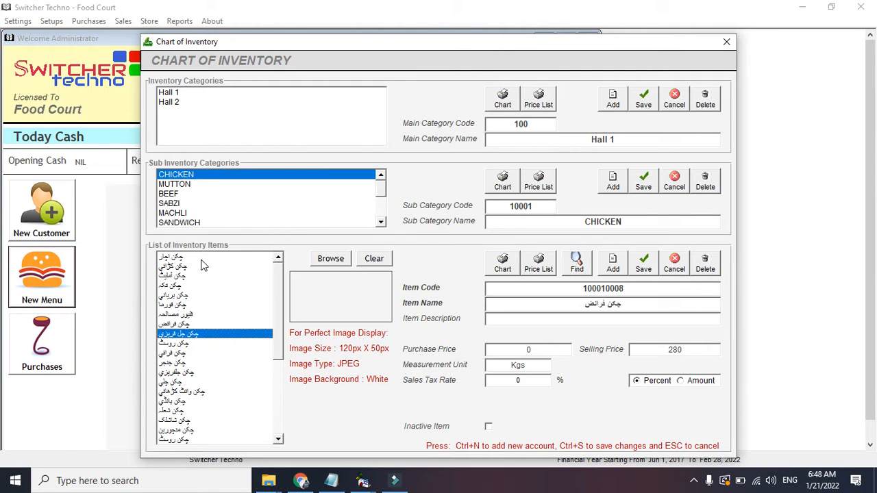
click(615, 267)
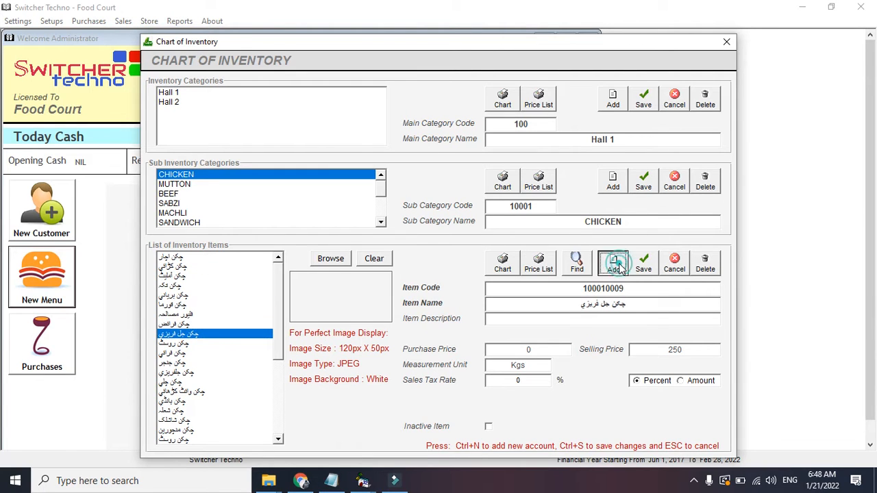
click(628, 306)
click(658, 351)
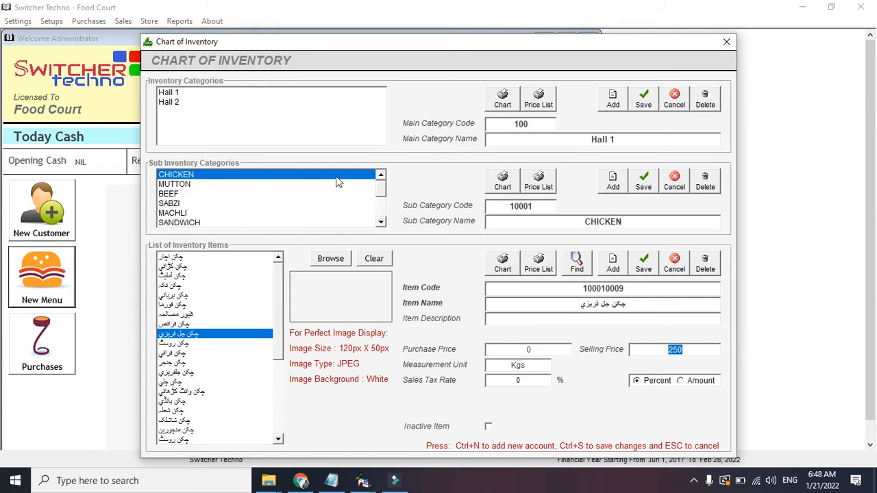
Review the MUTTON and BEEF items and the item image file picker, and close the Chart of Inventory
click(267, 185)
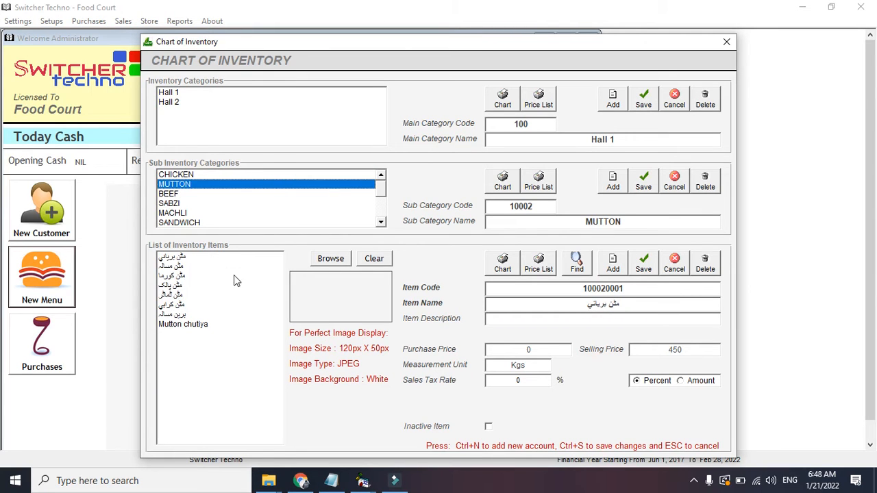
drag(231, 256, 229, 300)
click(211, 194)
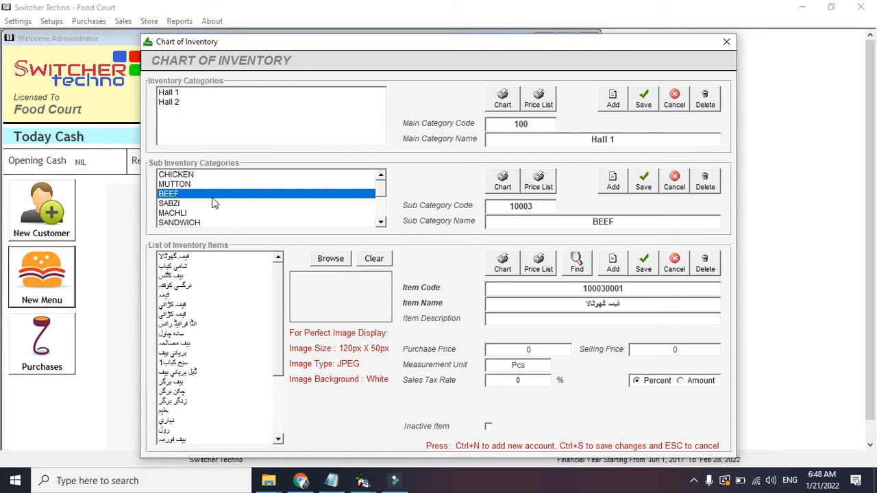
click(334, 261)
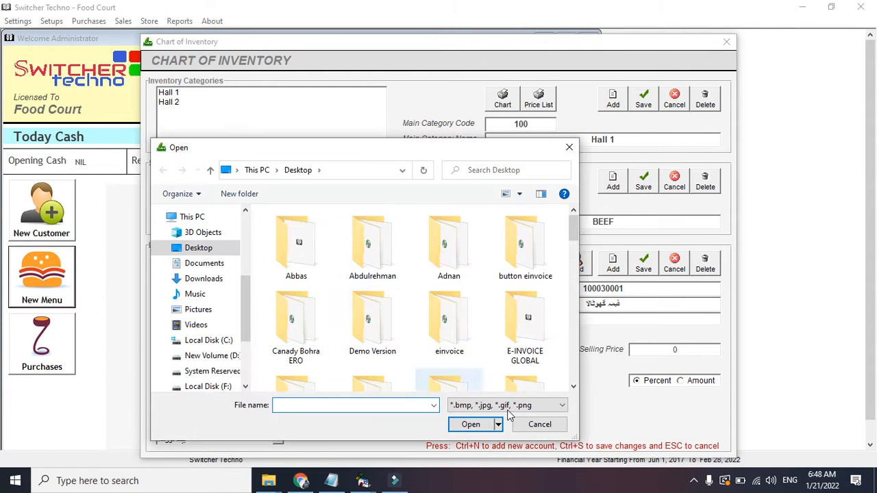
click(533, 421)
drag(215, 274, 233, 363)
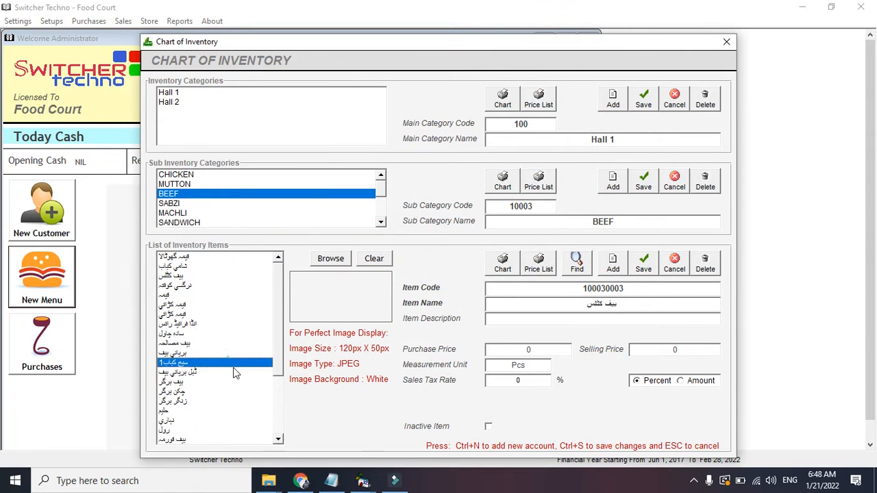
click(726, 41)
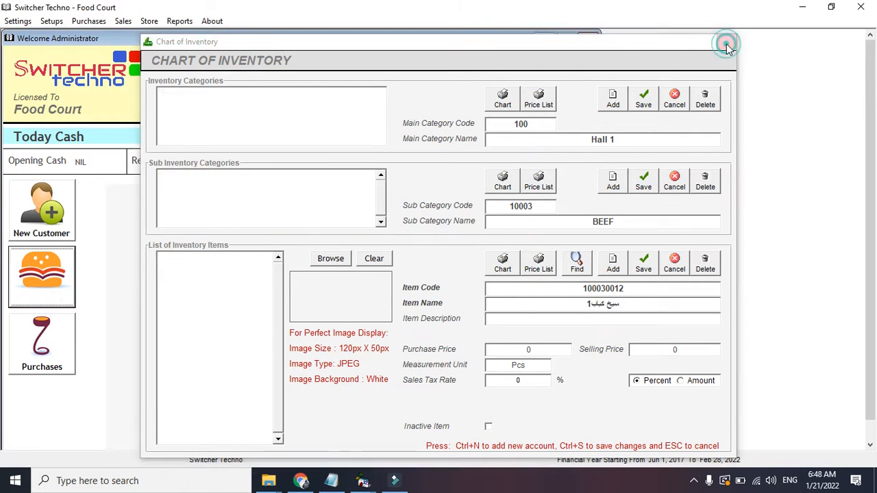
Start a Take-away order with SELF SERVICE as waiter and add چکن برياني and فليور مصالحہ from the chicken category
click(536, 85)
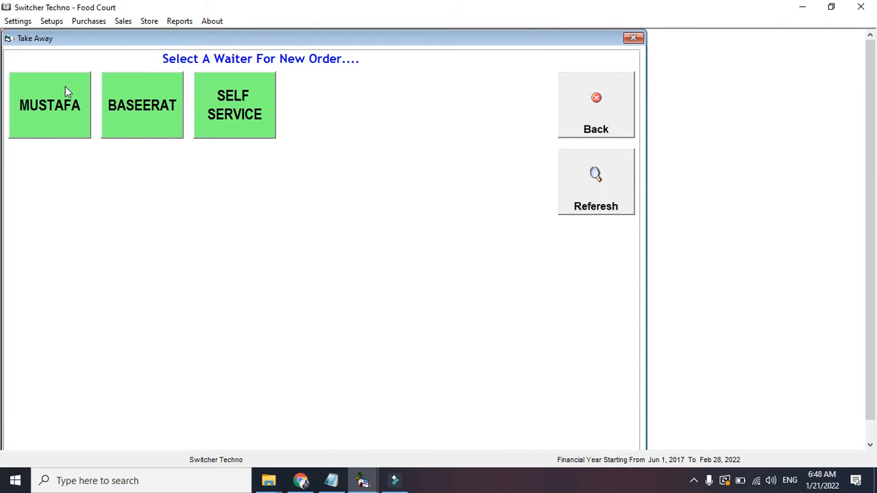
click(252, 117)
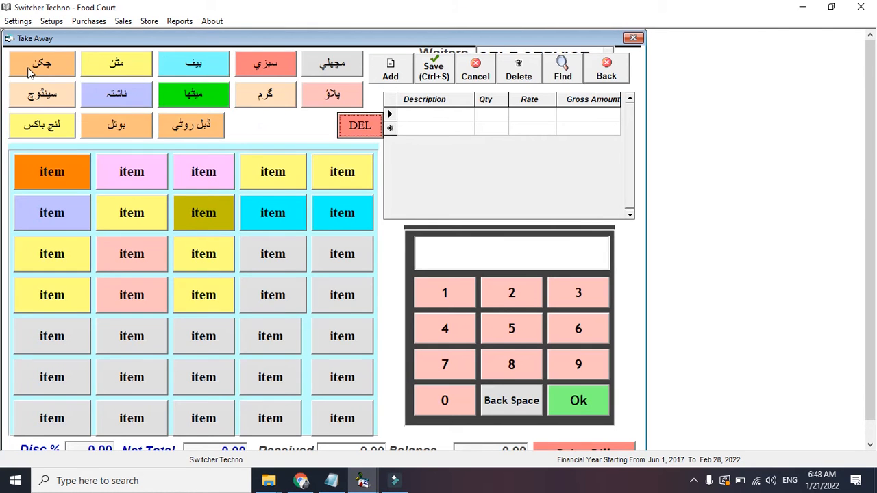
click(63, 69)
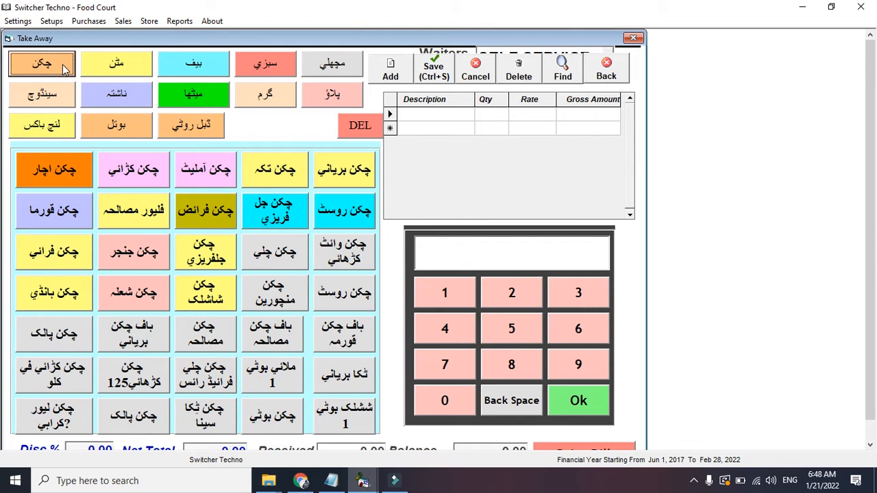
click(336, 182)
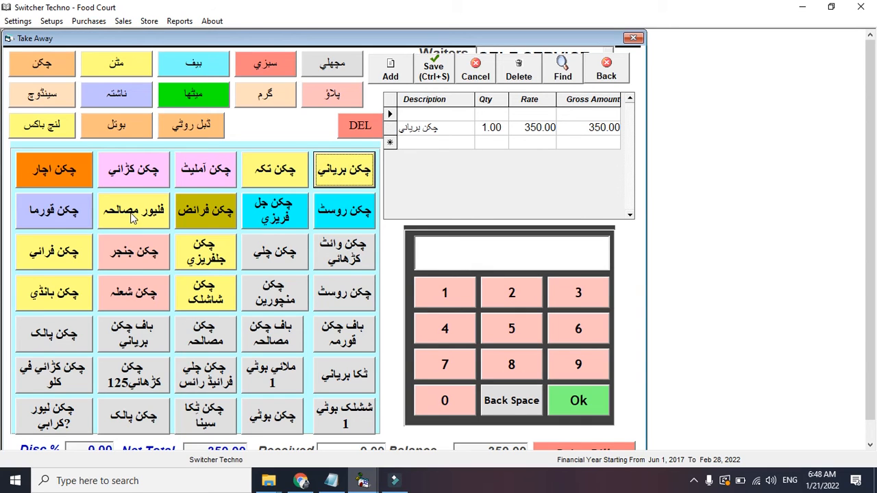
click(133, 218)
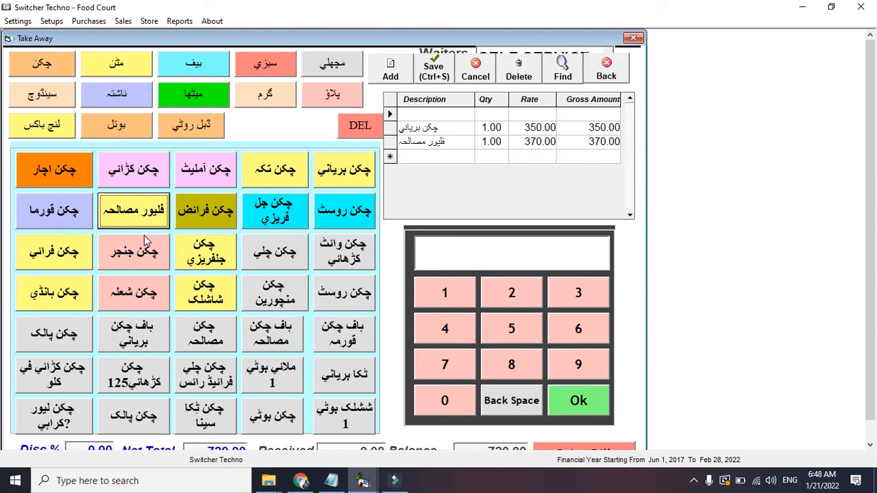
Try to add چکن جلفريزي to the order and look at the sweets category (ميٹھا)
click(202, 248)
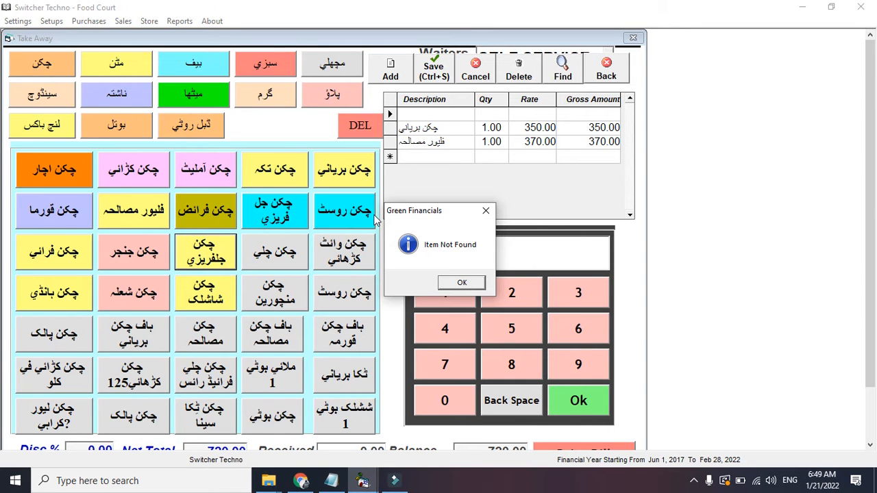
click(467, 283)
click(198, 95)
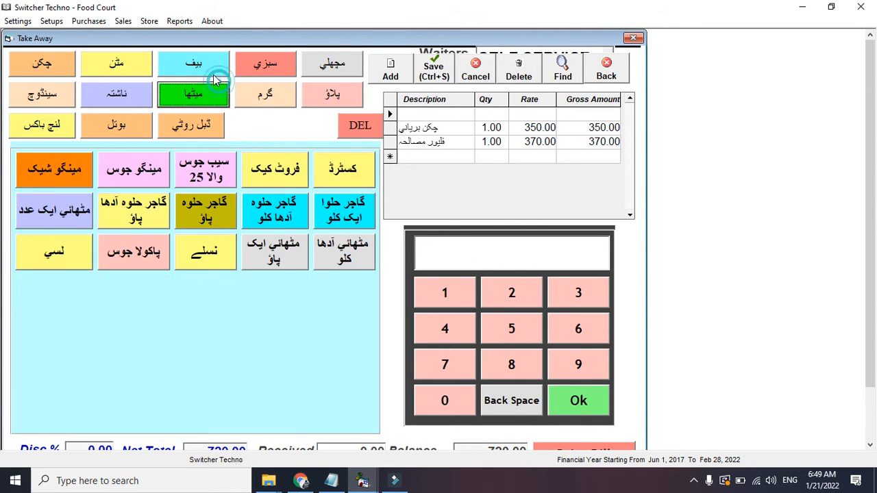
Add شامي کباب, قيمہ گھوٹالا and قيمہ from the beef category to the order
click(198, 64)
click(153, 189)
click(81, 173)
click(339, 180)
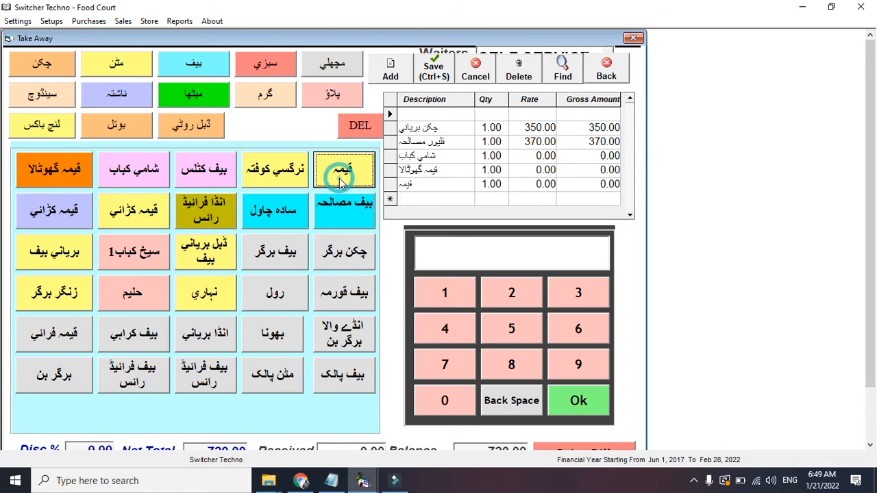
Add جھينگا مصالحہ from the fish category and برين مسالہ from the mutton category to the order
click(334, 66)
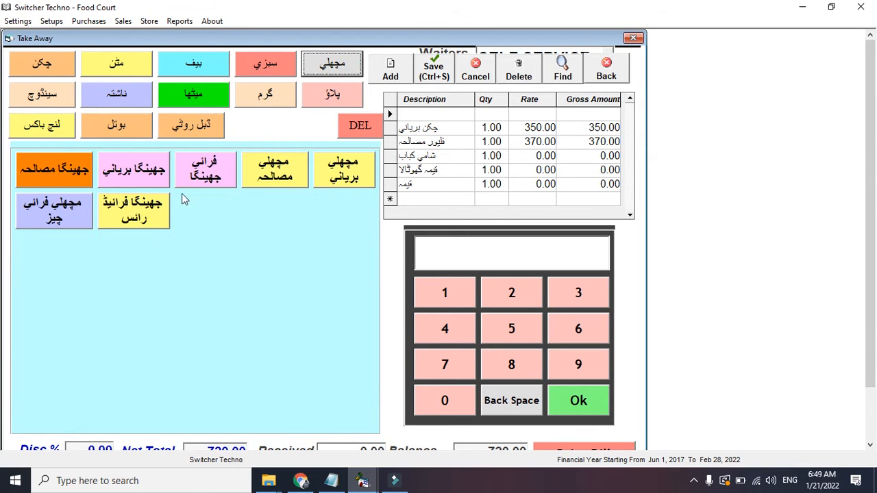
click(89, 172)
click(116, 65)
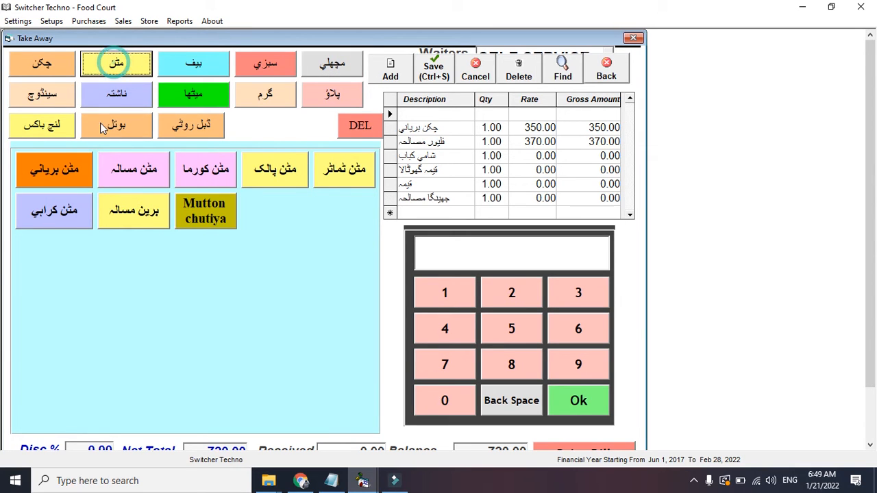
click(140, 205)
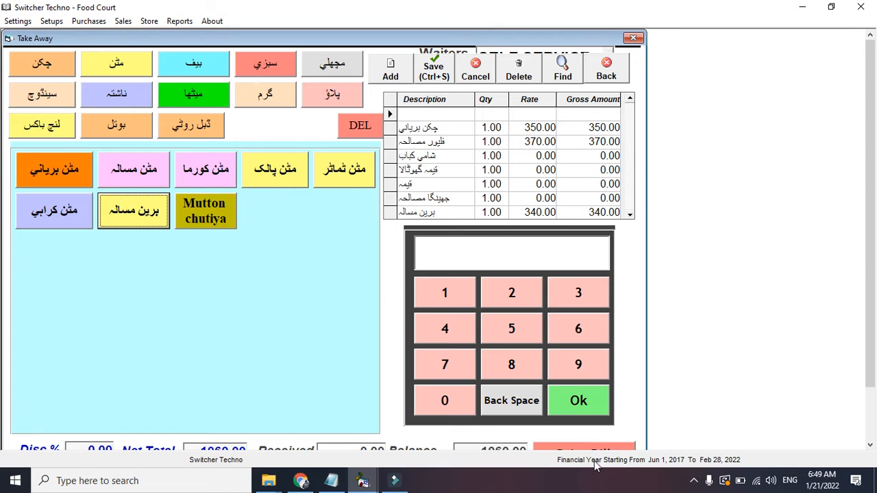
Examine the Balance, Received and Disc % fields of the take-away bill
drag(871, 376, 871, 397)
click(503, 431)
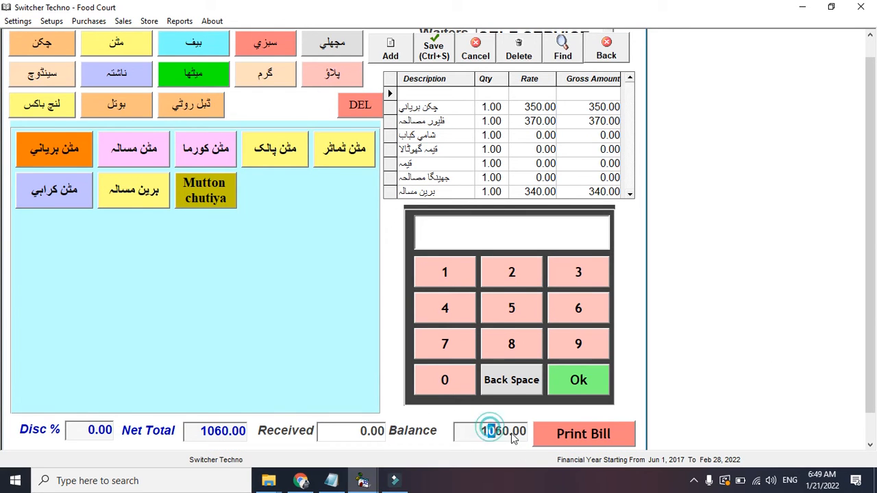
click(359, 432)
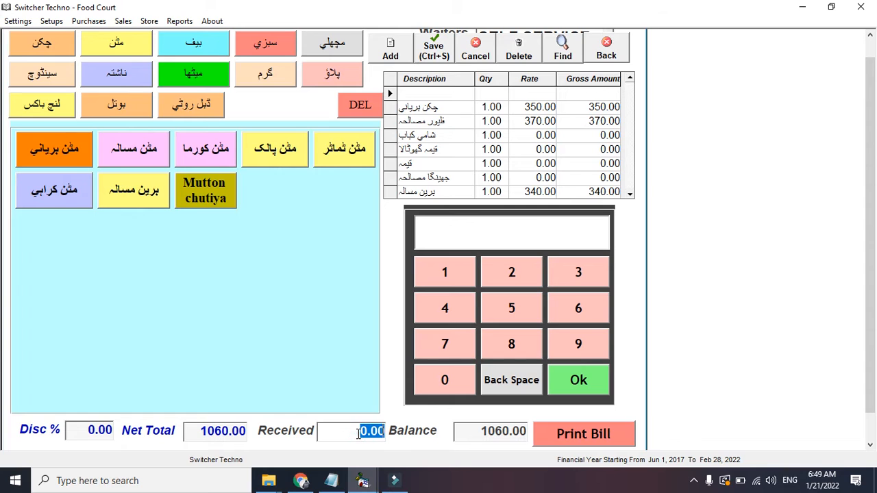
click(354, 432)
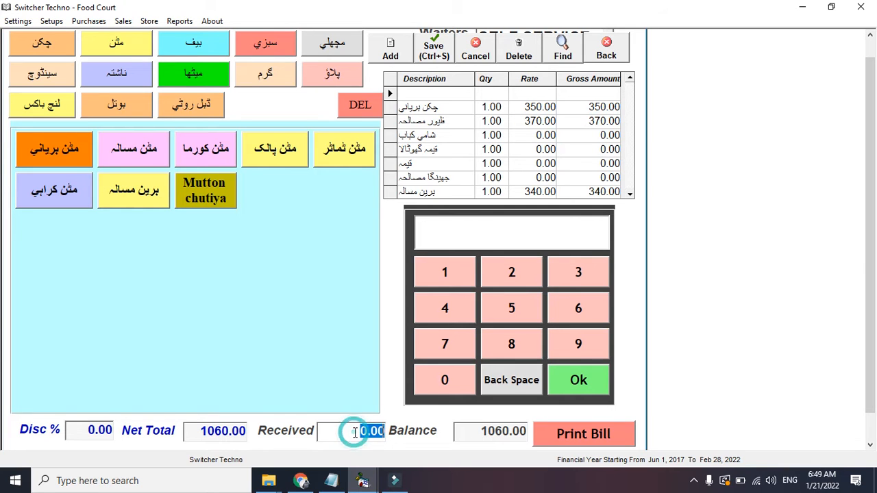
click(93, 429)
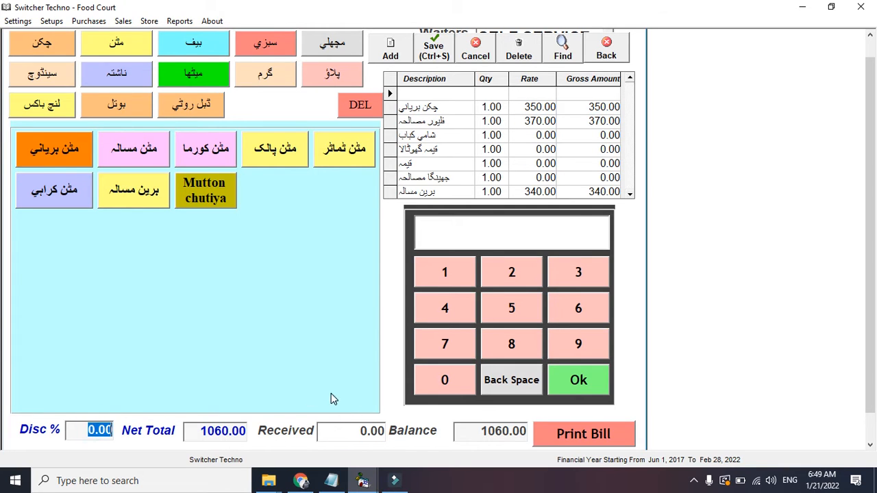
Print the take-away bill, commenting out the failing CoName visibility line in the TakeAwayInvoice code and resuming the run
click(626, 441)
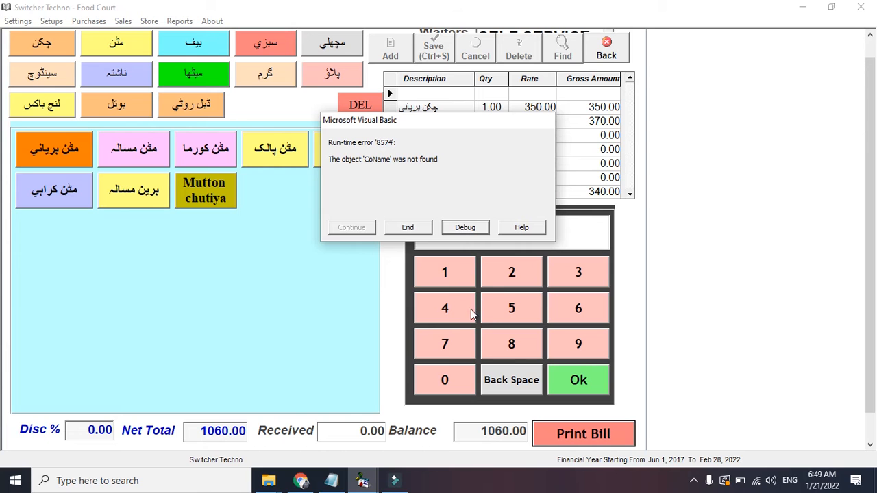
click(453, 227)
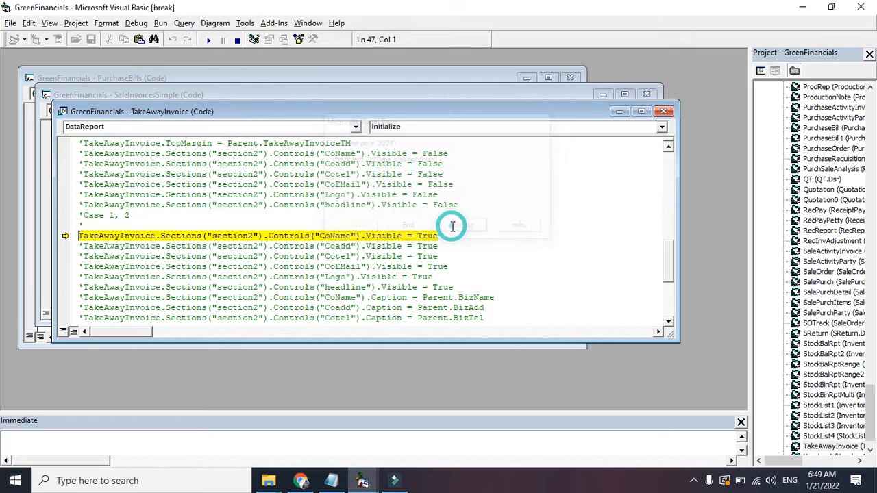
key(F5)
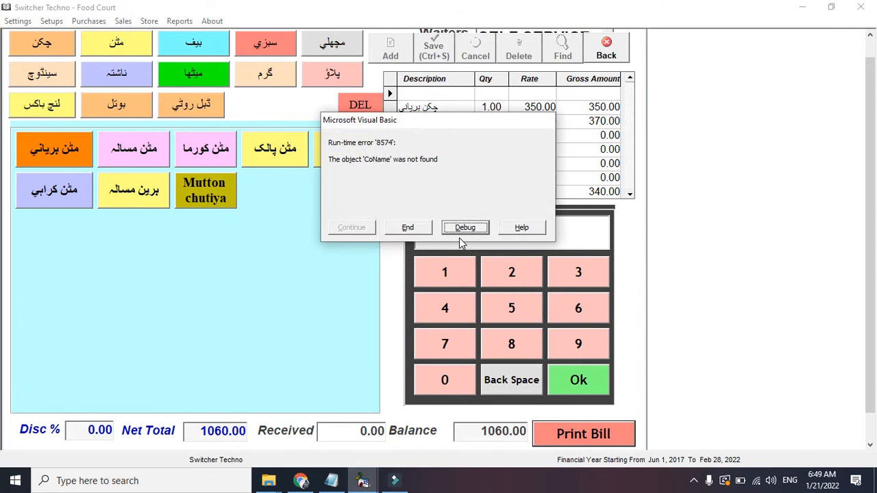
click(459, 238)
text(')
key(F5)
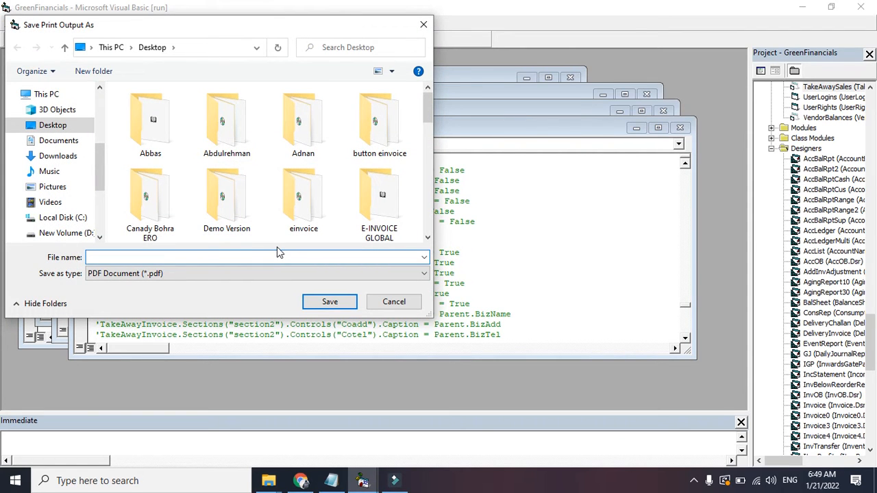
Save the bill's print output on the Desktop as the PDF inv, replacing the existing file
text(inv)
key(Return)
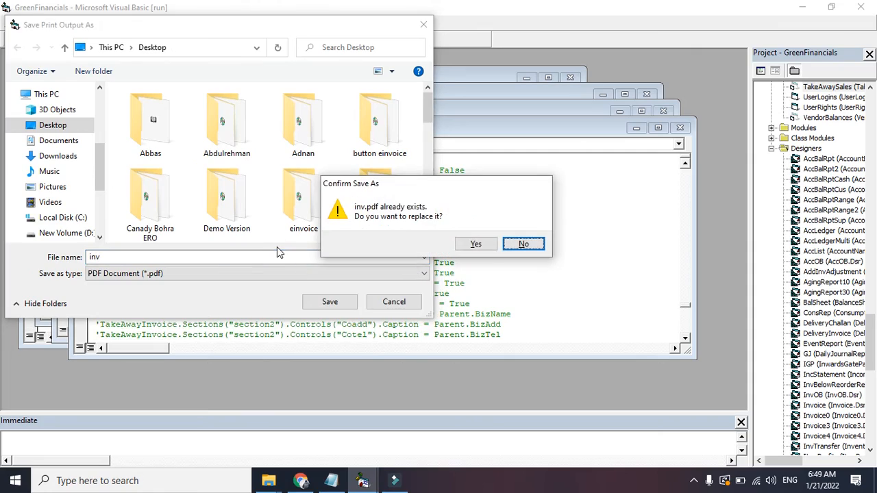
key(Left)
key(Return)
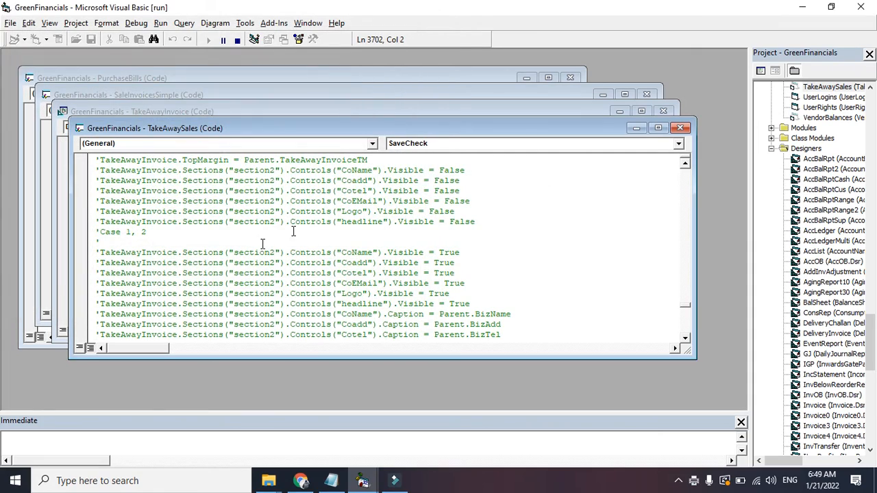
Clear the open windows and the Message Center off the desktop and open inv.pdf
click(803, 8)
click(803, 8)
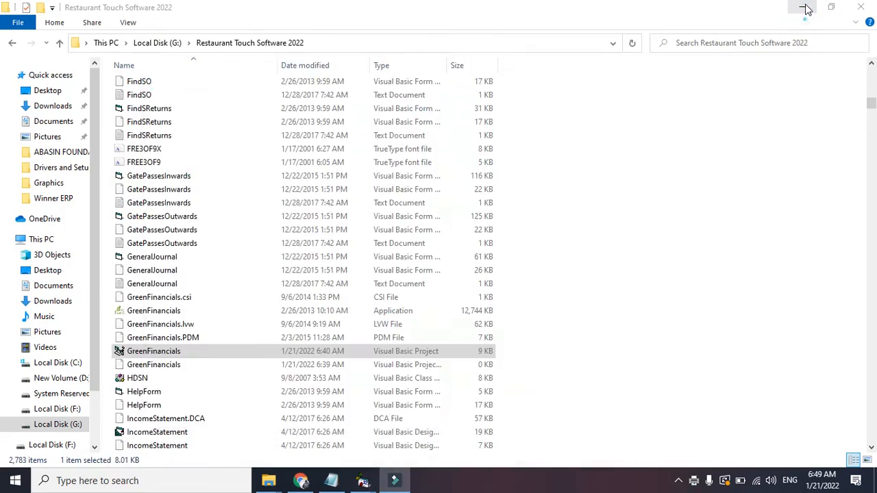
click(804, 7)
click(803, 8)
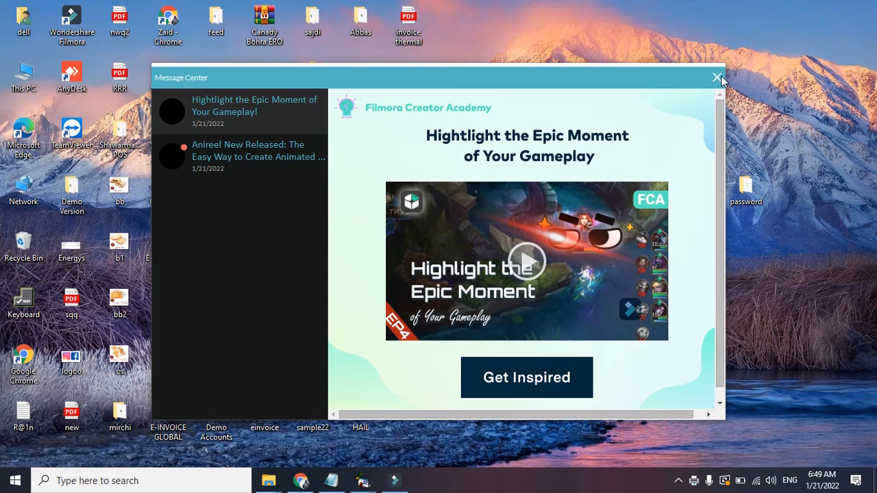
click(720, 77)
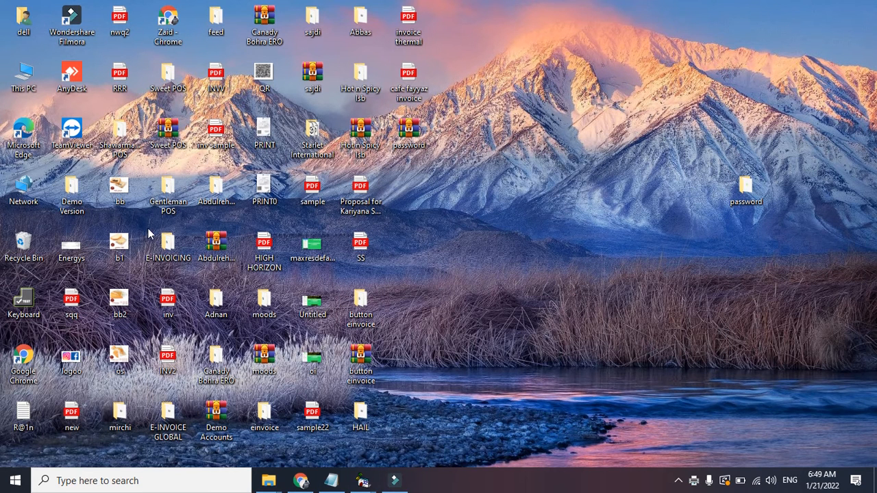
double_click(167, 301)
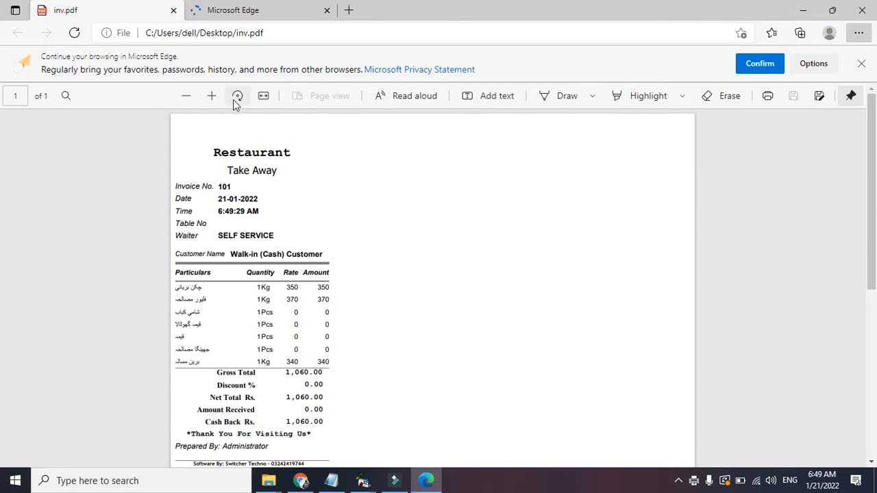
Enlarge the take-away invoice and examine its header, item lines and totals
click(211, 97)
click(260, 145)
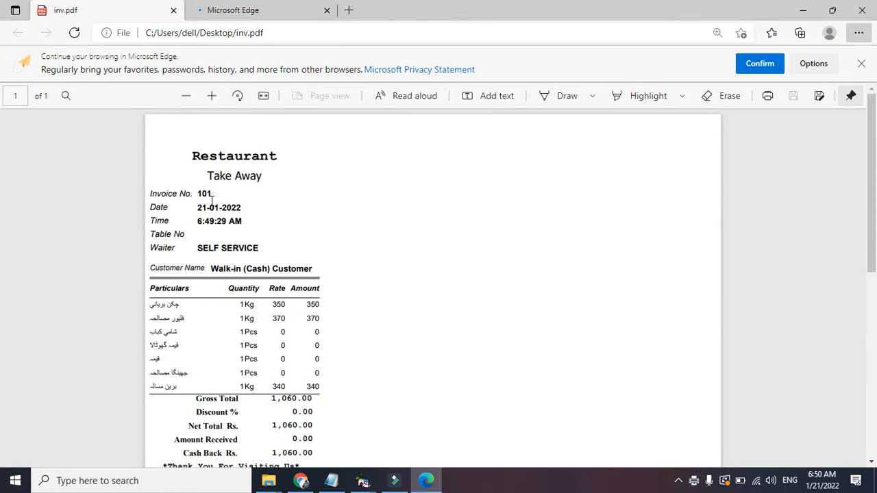
drag(208, 158, 186, 179)
click(294, 168)
click(182, 191)
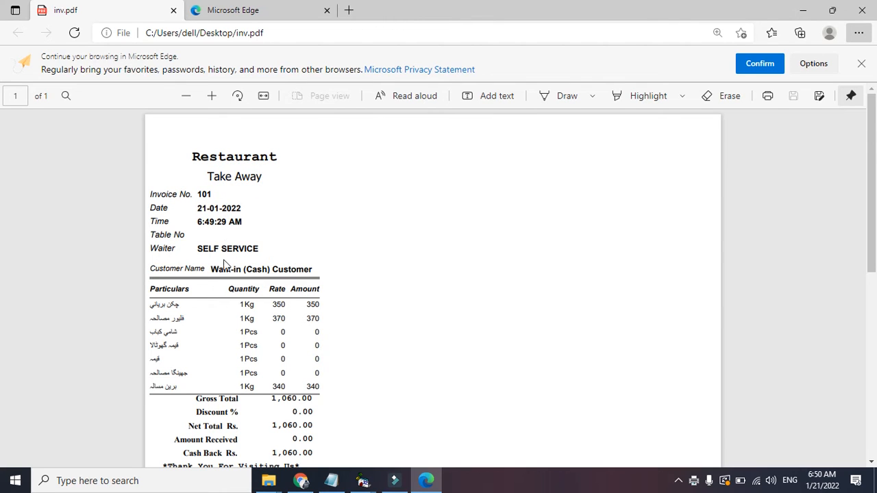
drag(151, 293, 354, 363)
click(350, 362)
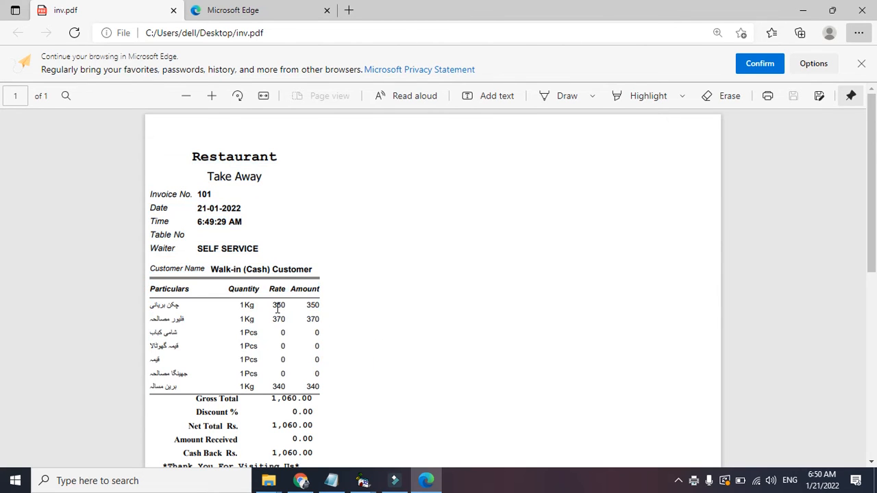
mouse_move(872, 227)
mouse_down()
mouse_move(872, 271)
mouse_move(873, 231)
mouse_up()
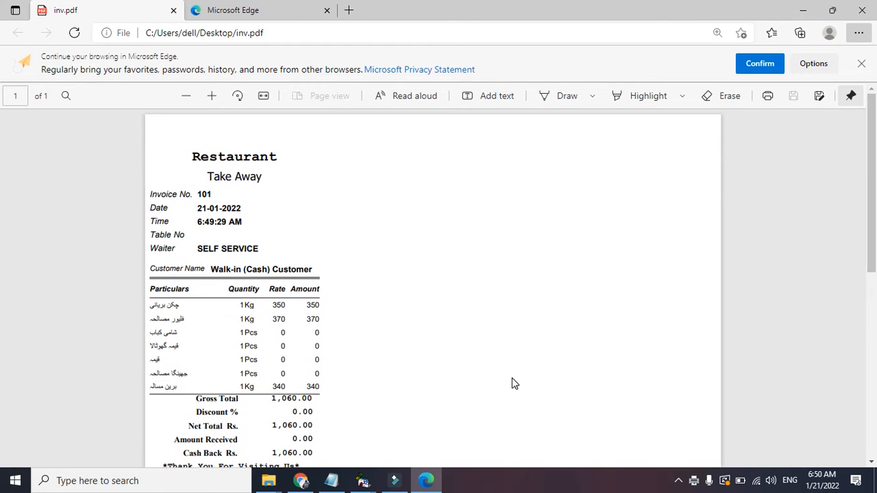
Switch back to Food Court, leave the waiter selection and open the Item Sale Summary report
click(362, 480)
click(454, 439)
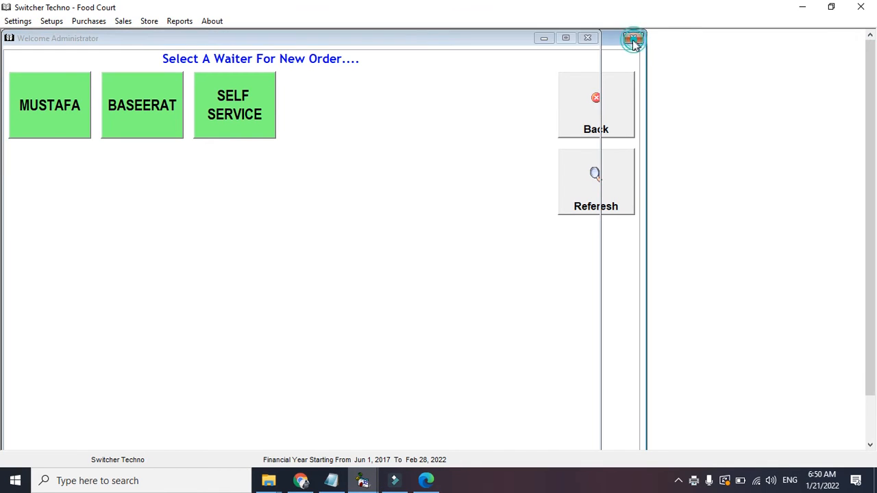
click(633, 40)
click(182, 21)
mouse_move(226, 93)
click(331, 143)
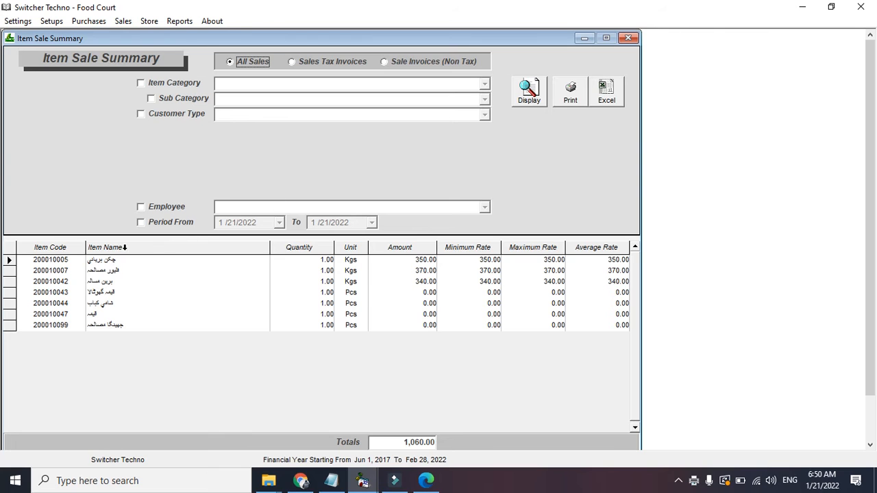
Preview the printable Sale Report, read the item details per category on pages 1 and 2, and close it
click(557, 96)
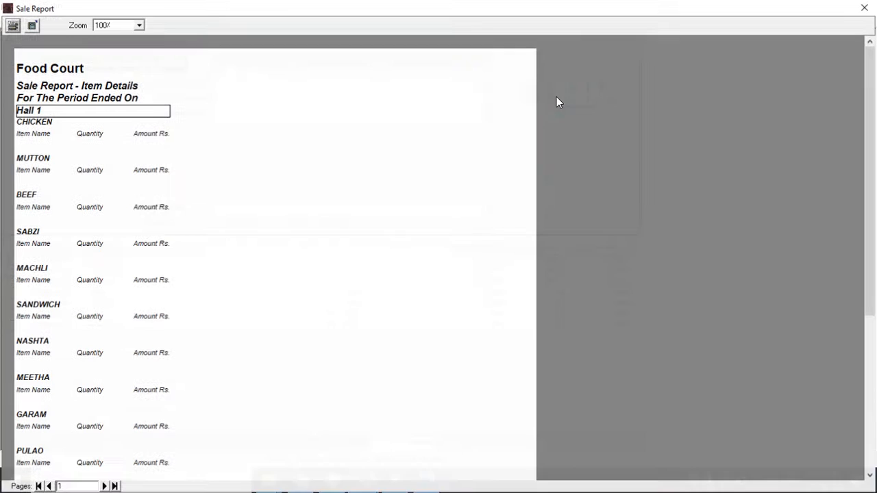
drag(875, 183, 875, 218)
drag(874, 320, 875, 430)
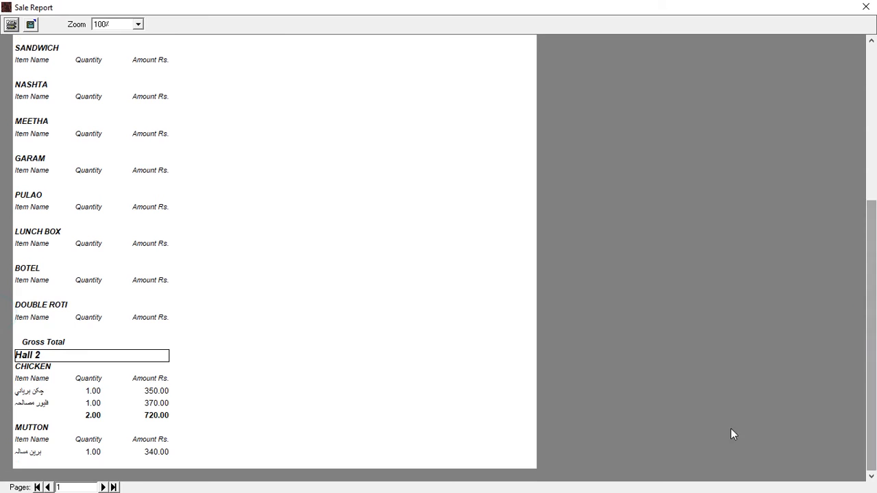
click(102, 487)
drag(871, 244, 870, 79)
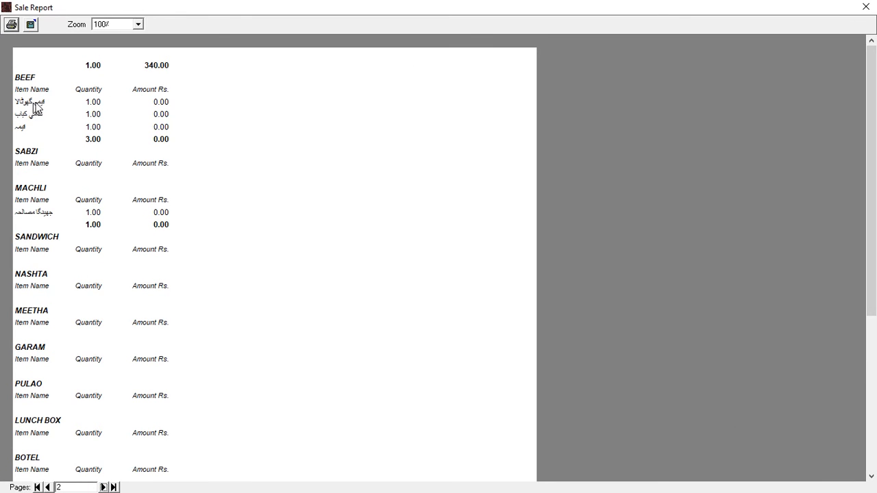
click(865, 7)
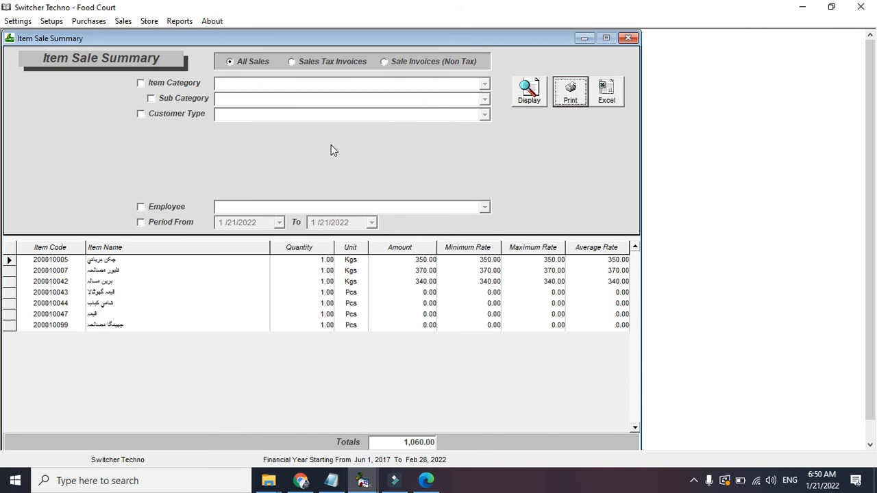
Display the item sale summary filtered by employee SELF SERVICE and the period 1/21/2022 to 1/21/2022
click(136, 221)
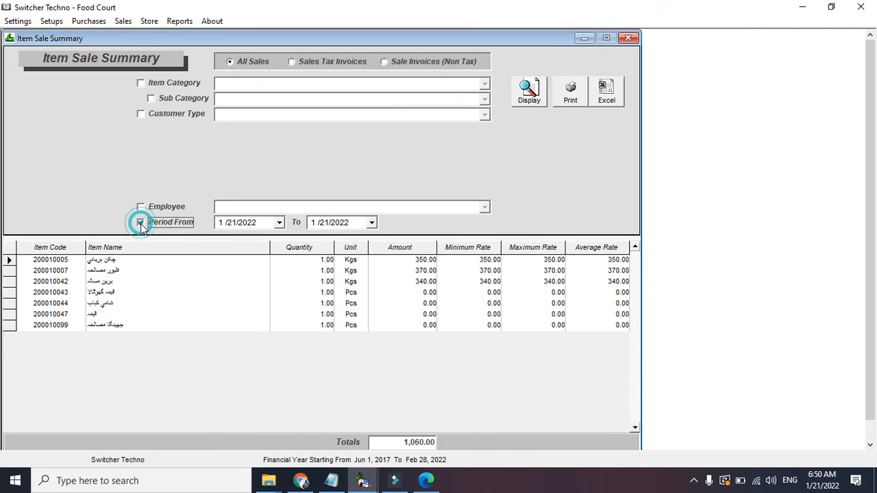
click(177, 208)
click(486, 210)
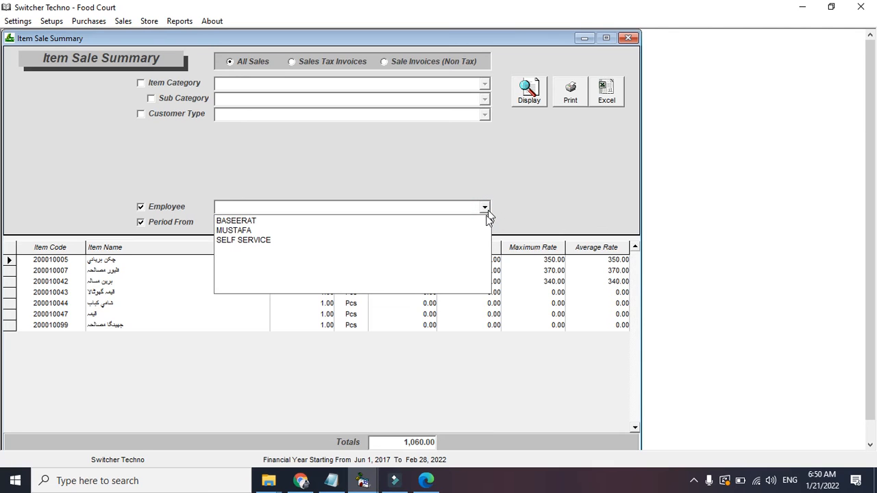
click(475, 239)
click(528, 97)
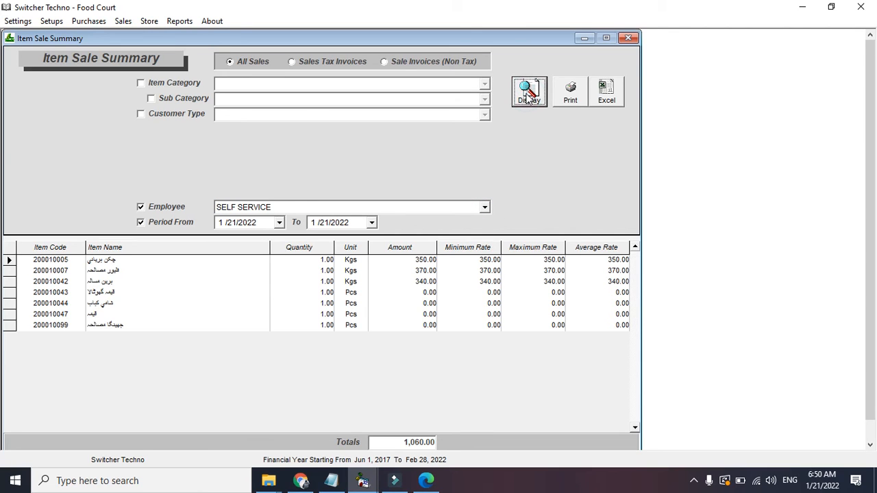
Display the item sale summary for the first employee in the list
click(484, 208)
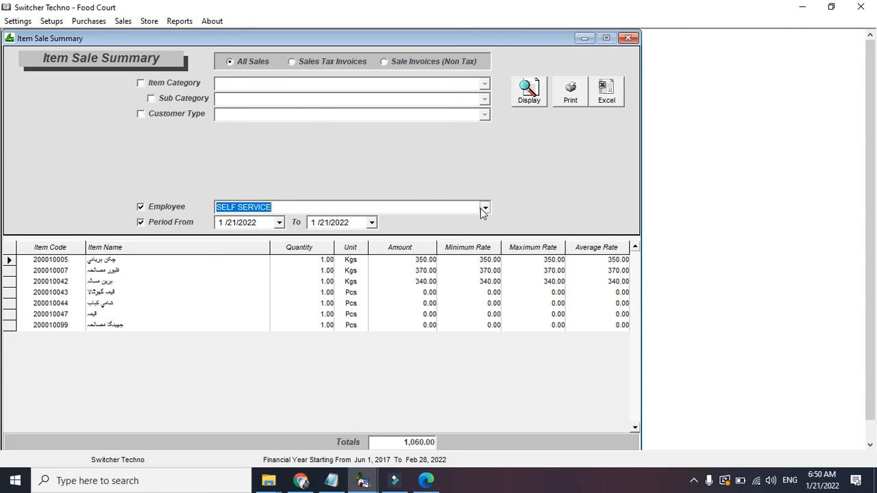
click(475, 219)
click(528, 92)
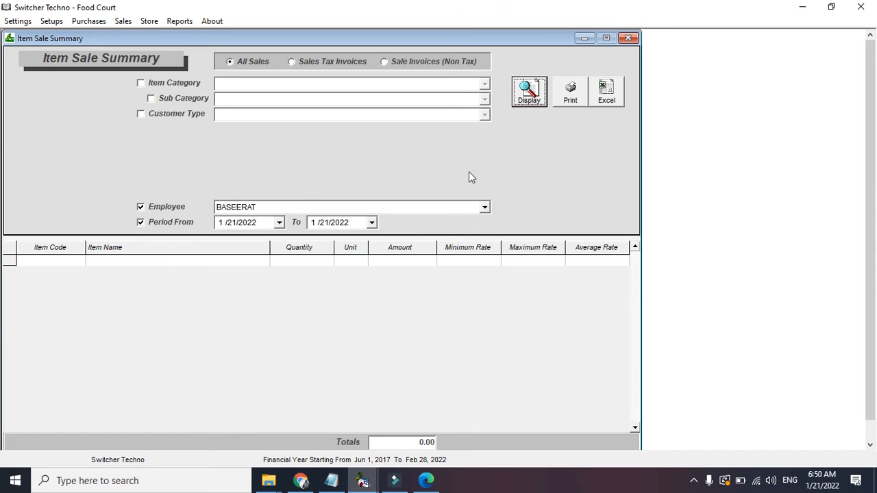
Switch the item sale summary back to employee SELF SERVICE, display it and close the report
click(484, 207)
click(463, 241)
click(527, 102)
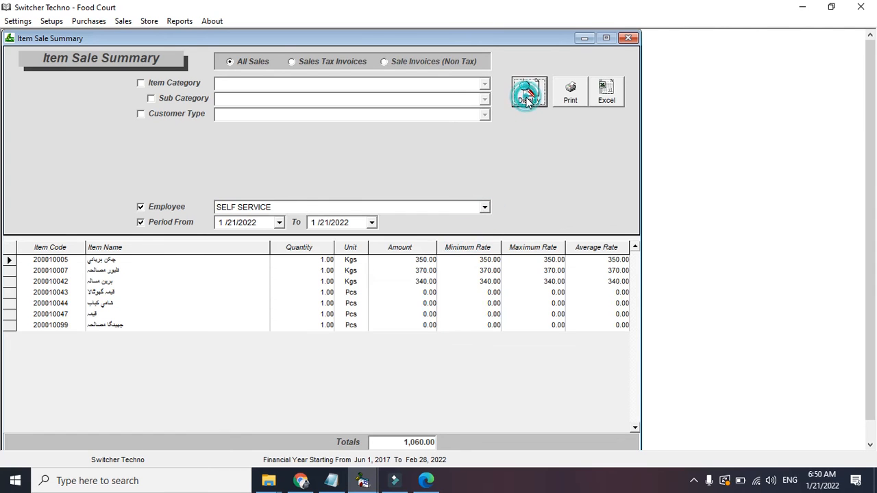
click(627, 39)
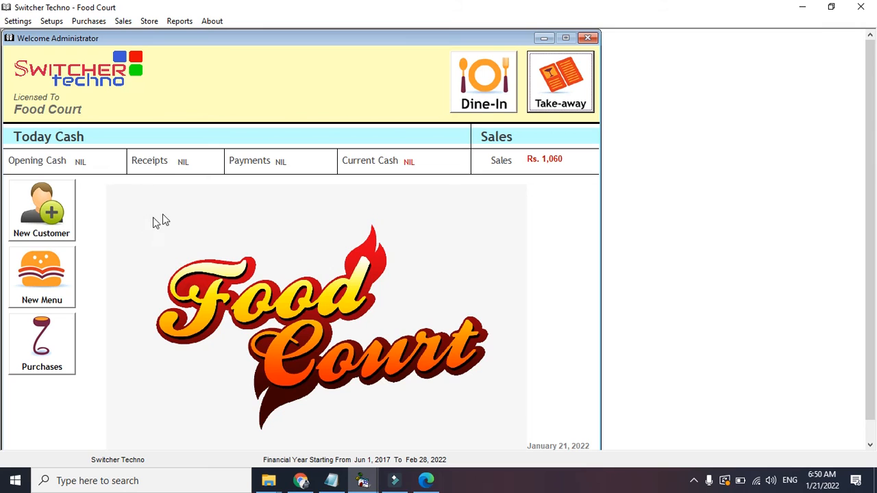
click(183, 23)
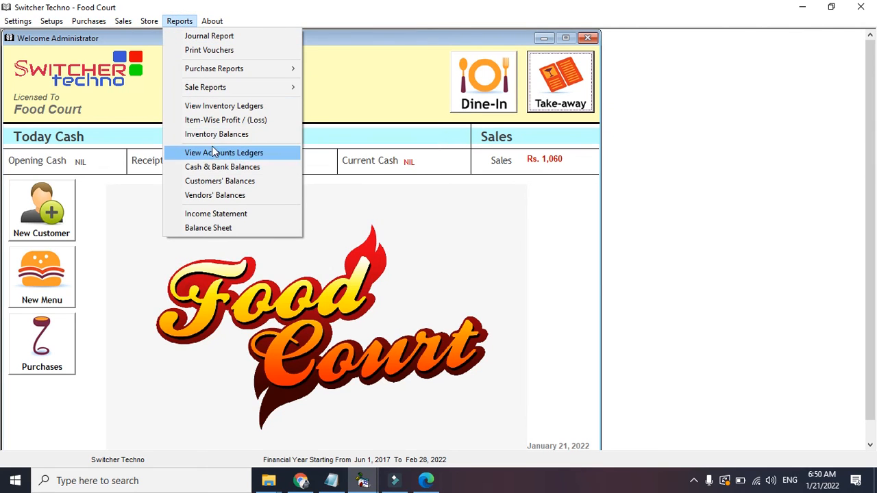
click(20, 81)
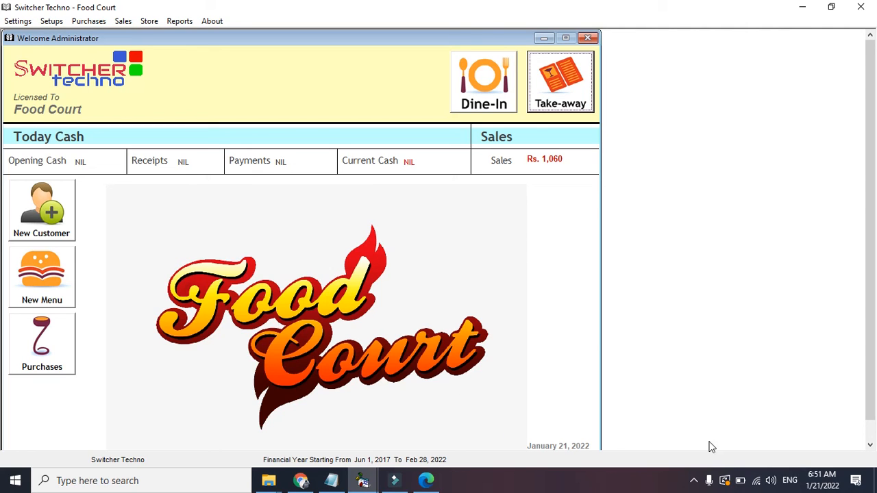
click(694, 480)
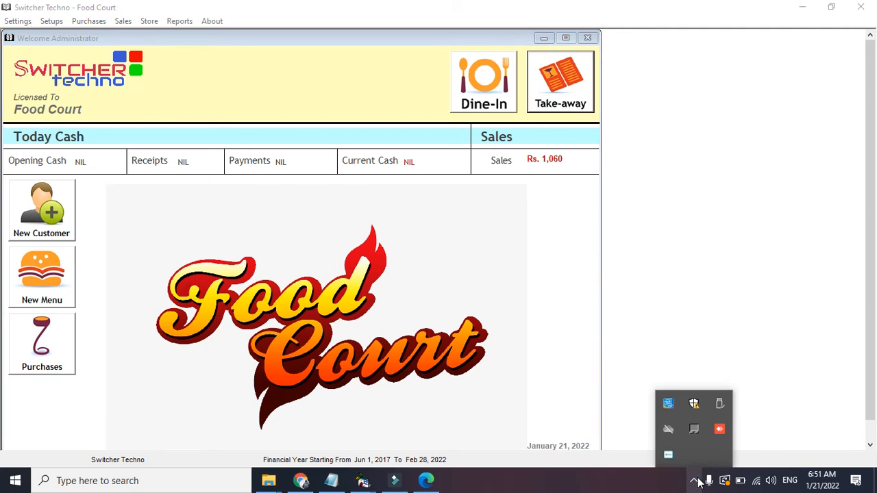
click(696, 481)
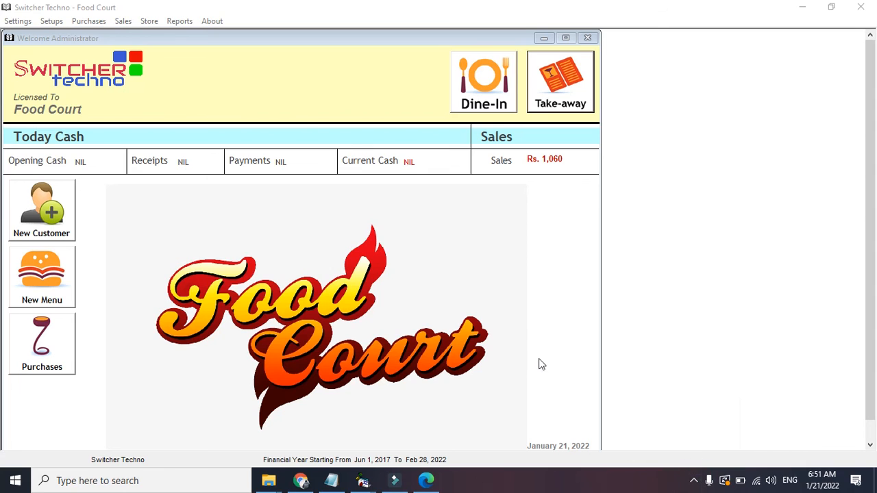